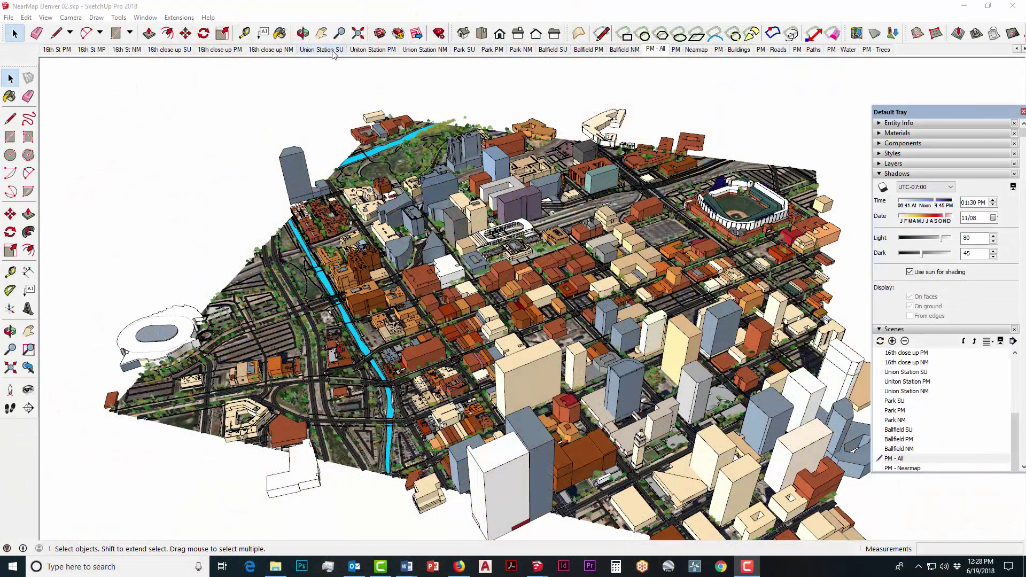
click(178, 18)
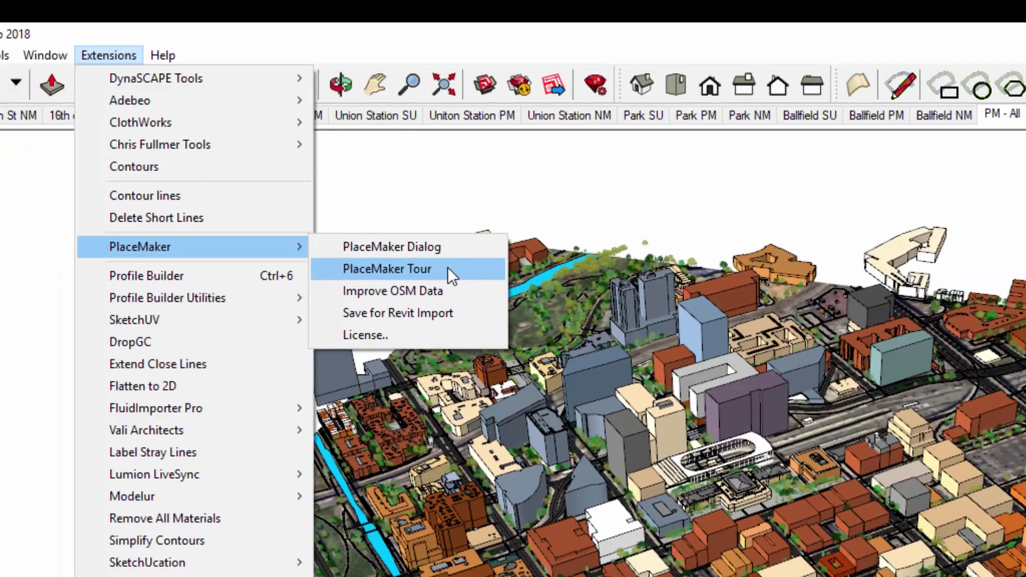
click(470, 303)
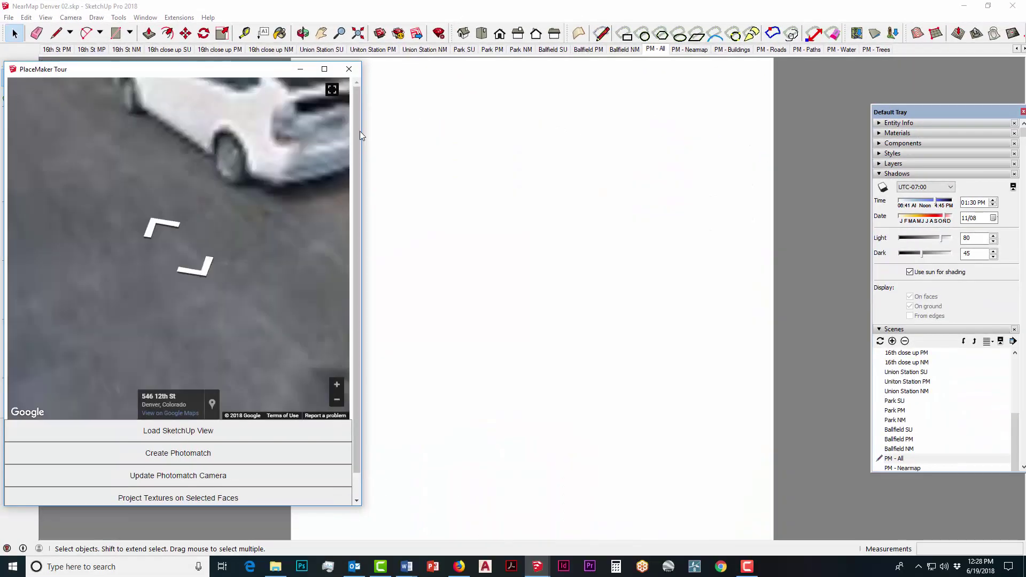
drag(225, 68, 330, 73)
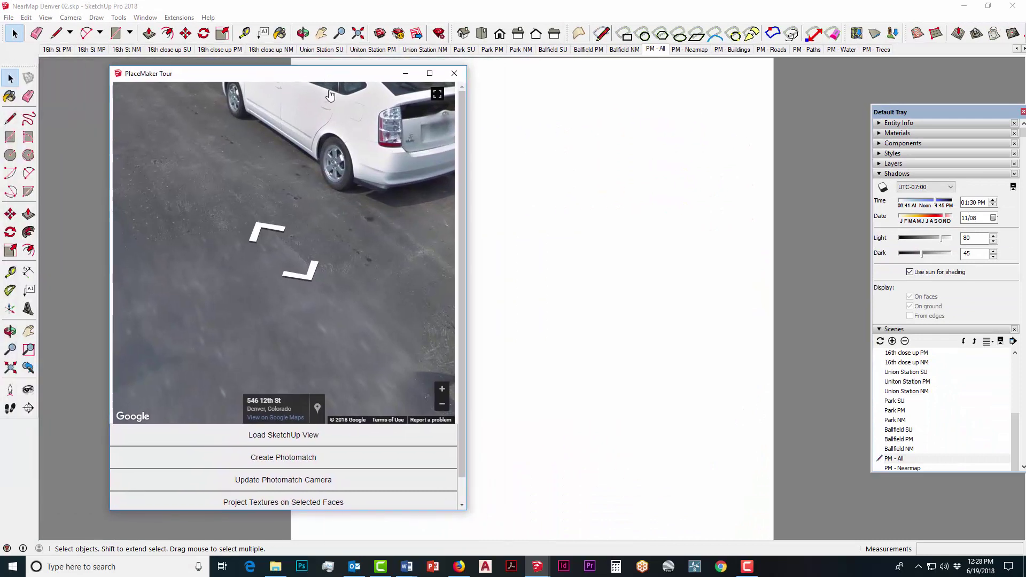
Zoom to the whole city, then orbit and zoom down to the street intersection by the river.
click(10, 369)
middle_drag(572, 260, 577, 332)
scroll(572, 327, up, 10)
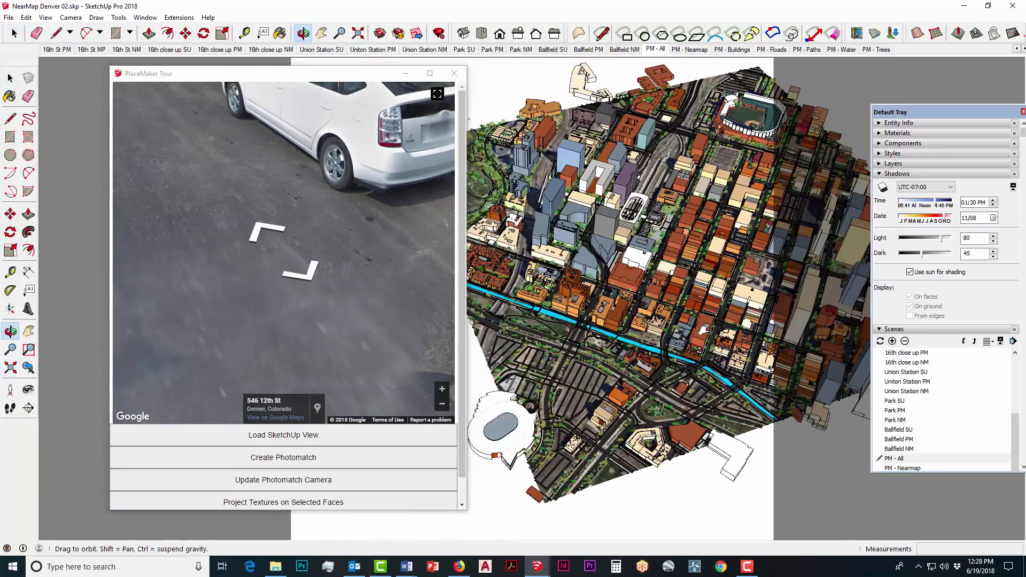
scroll(565, 323, up, 10)
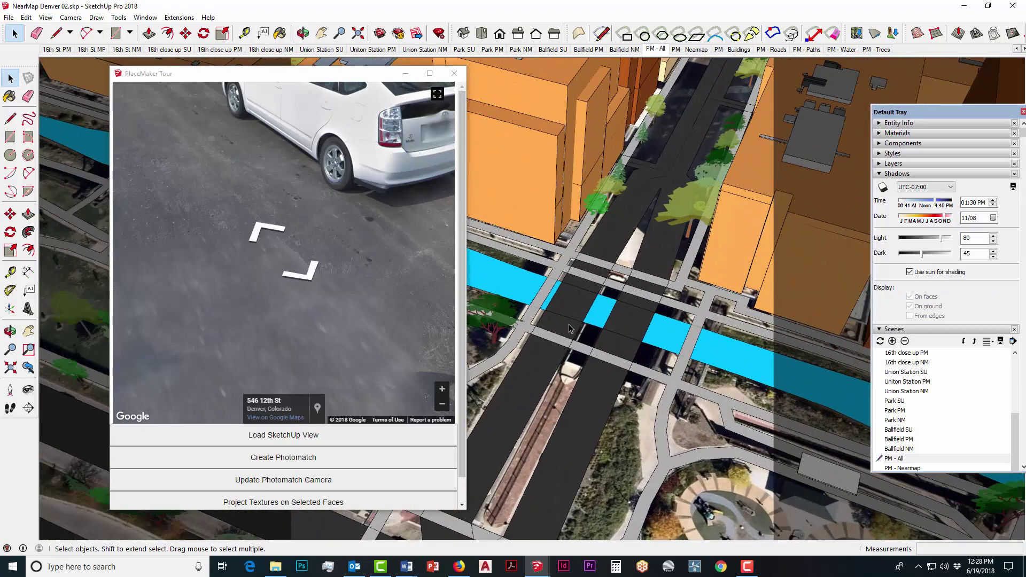
middle_drag(584, 348, 627, 340)
scroll(610, 315, up, 3)
scroll(619, 334, up, 3)
Move the Default Tray out of view and reposition and resize the PlaceMaker Tour window.
drag(898, 115, 1009, 298)
drag(373, 80, 308, 77)
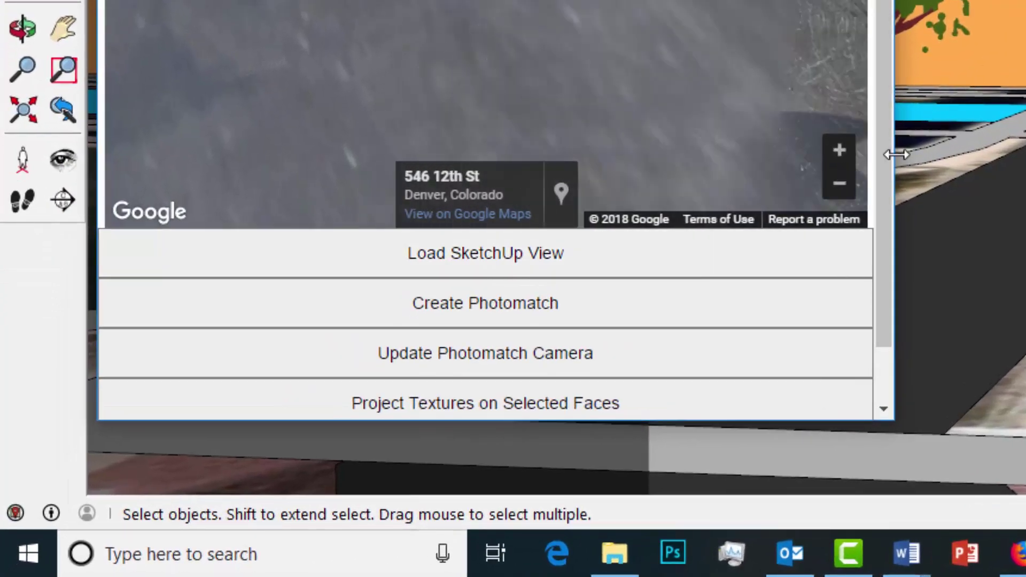
drag(896, 155, 859, 164)
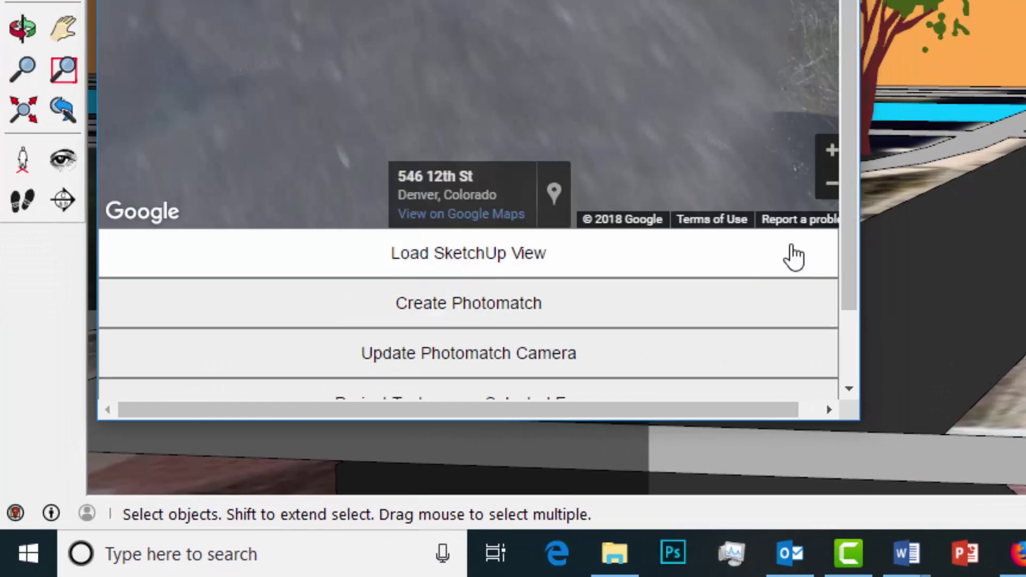
drag(848, 222, 848, 198)
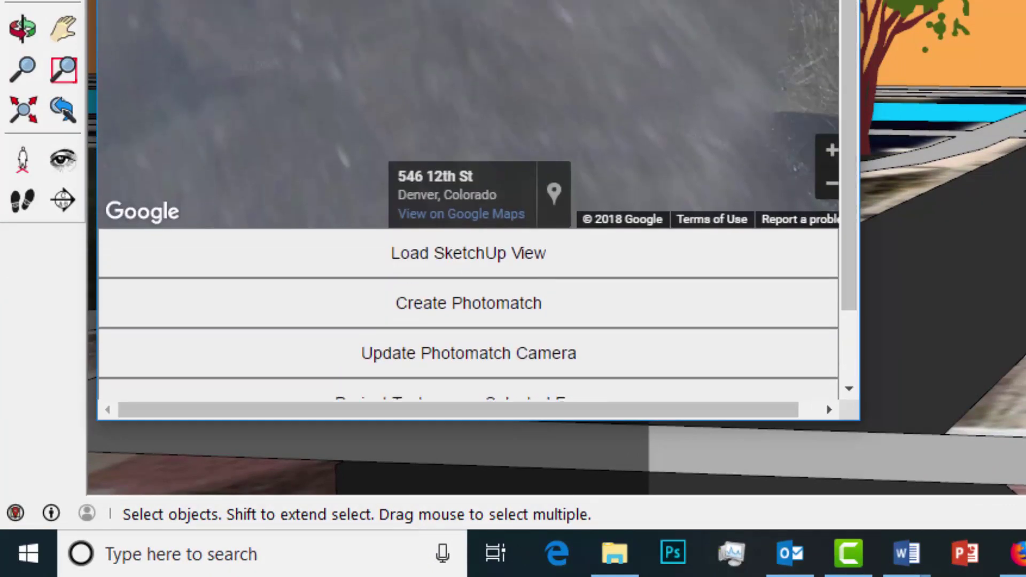
click(474, 257)
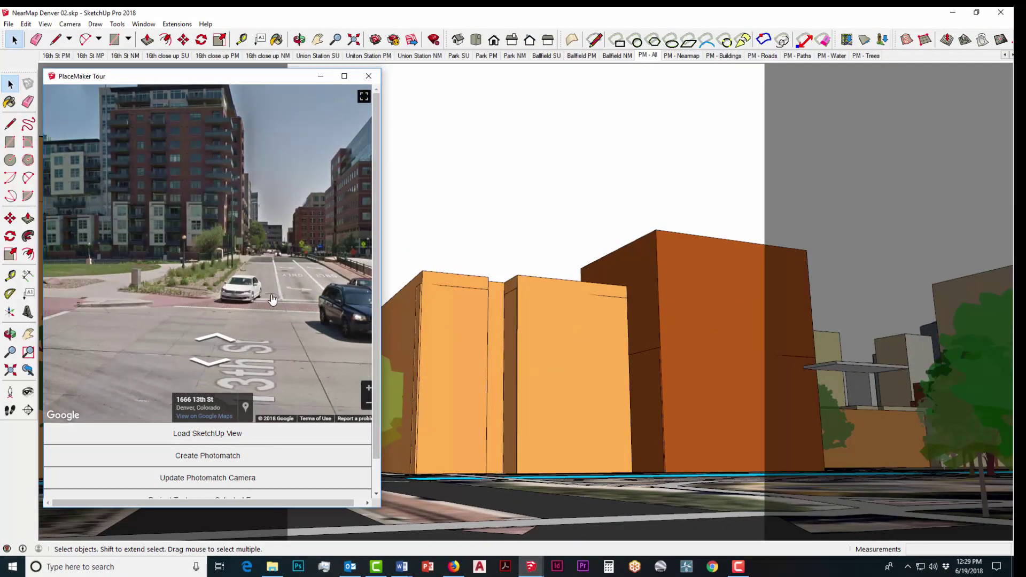
mouse_move(149, 299)
mouse_down()
mouse_move(179, 297)
mouse_move(171, 345)
mouse_up()
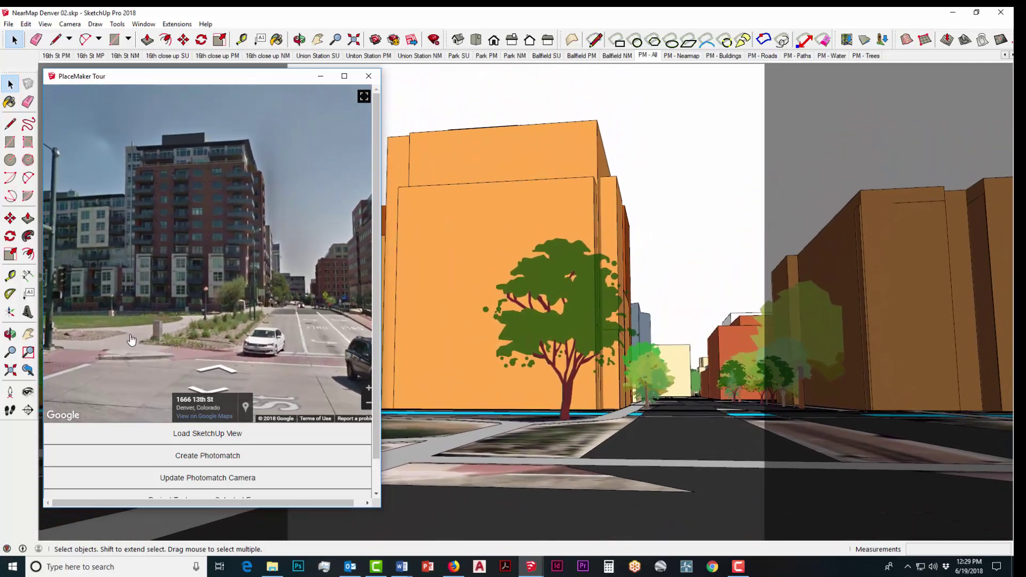
drag(99, 331, 270, 329)
drag(116, 335, 272, 329)
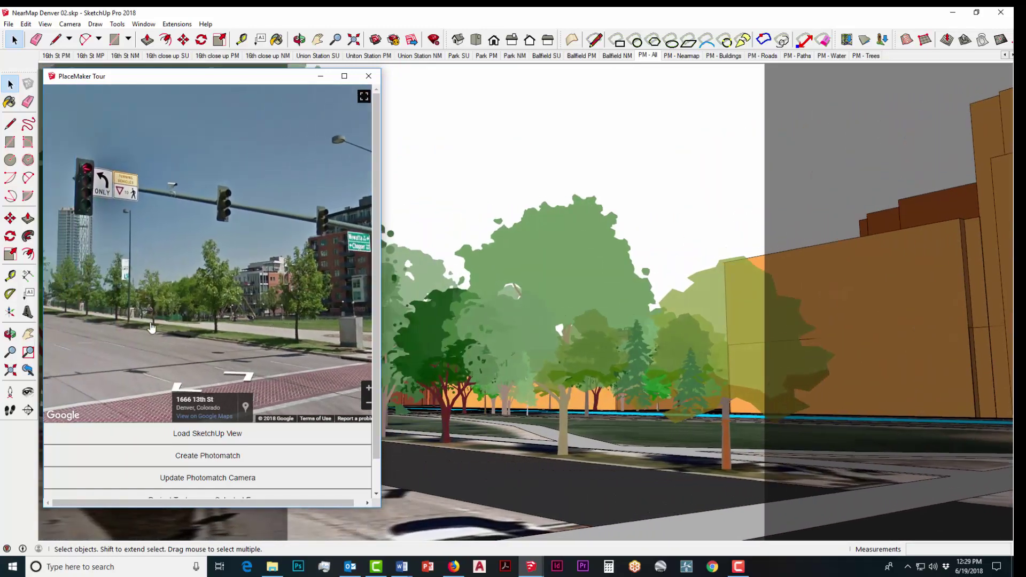
drag(130, 328, 283, 336)
drag(126, 343, 264, 323)
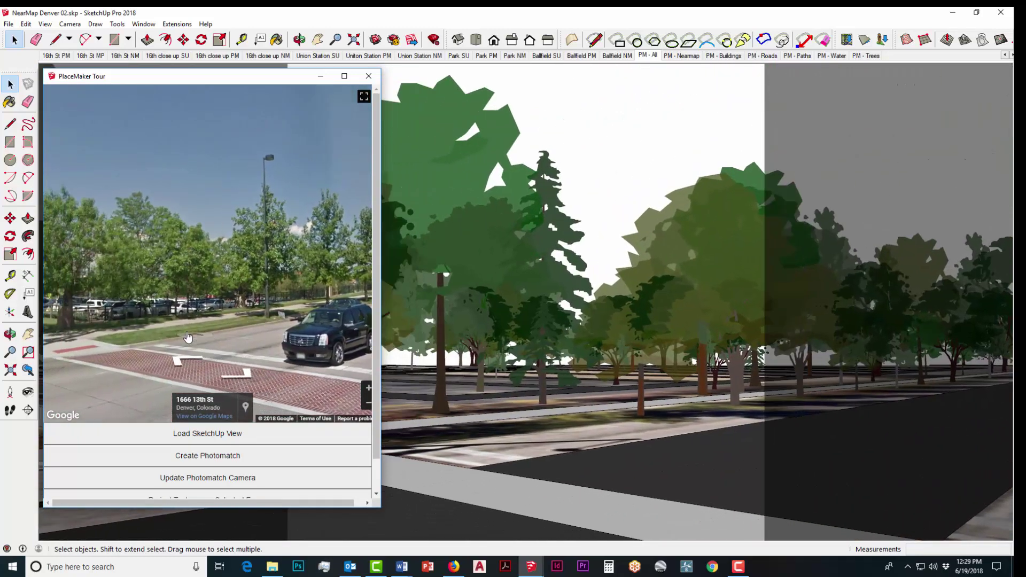
drag(180, 335, 324, 328)
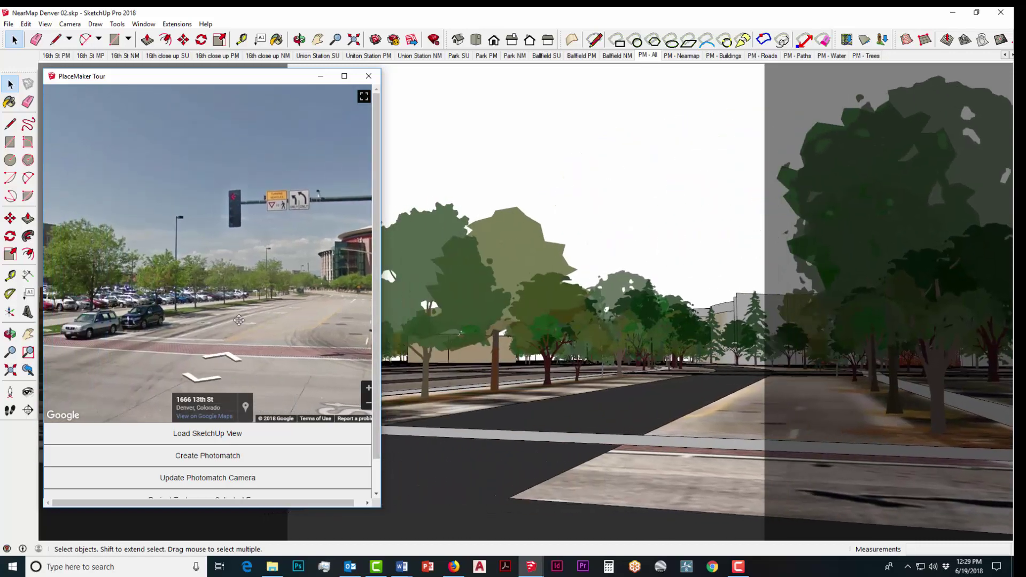
Pan the panorama past the parking lot and downtown skyline, then orbit the model to an aerial view.
drag(257, 325, 320, 316)
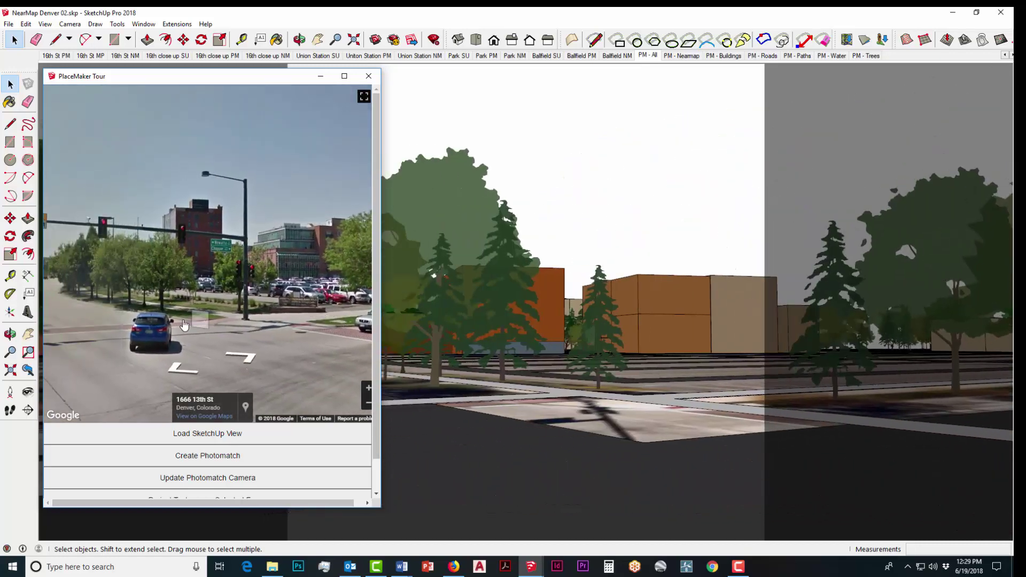
drag(182, 324, 342, 332)
drag(197, 339, 300, 334)
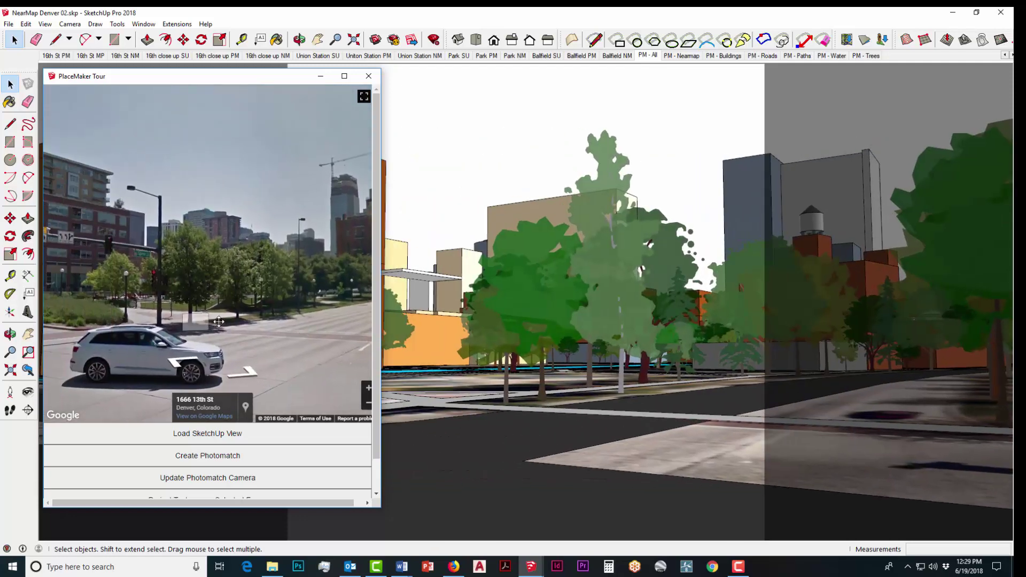
drag(230, 321, 306, 320)
mouse_move(249, 337)
mouse_down()
mouse_move(292, 267)
mouse_move(283, 281)
mouse_up()
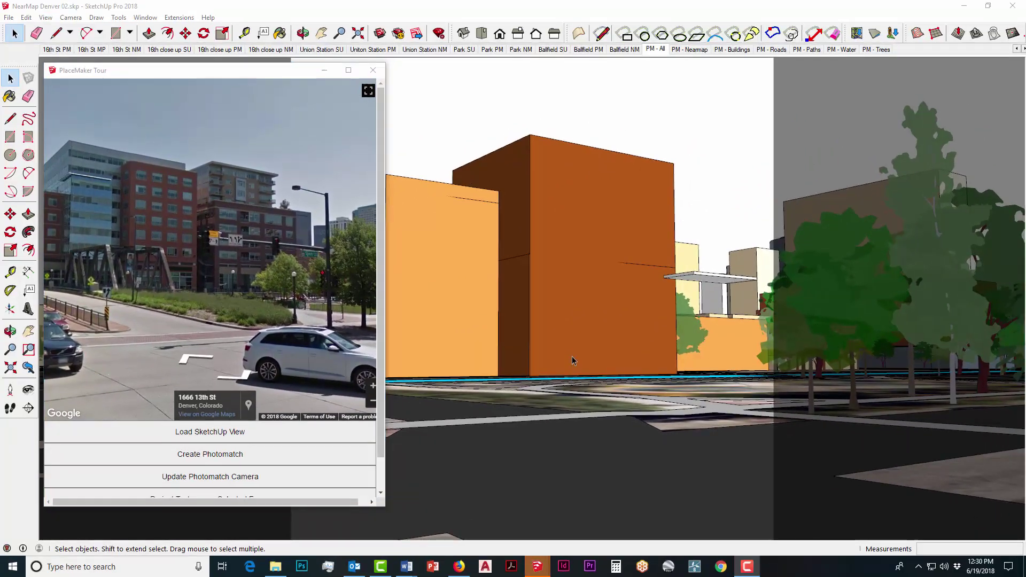
middle_click(578, 362)
middle_drag(585, 364, 657, 366)
scroll(656, 365, up, 10)
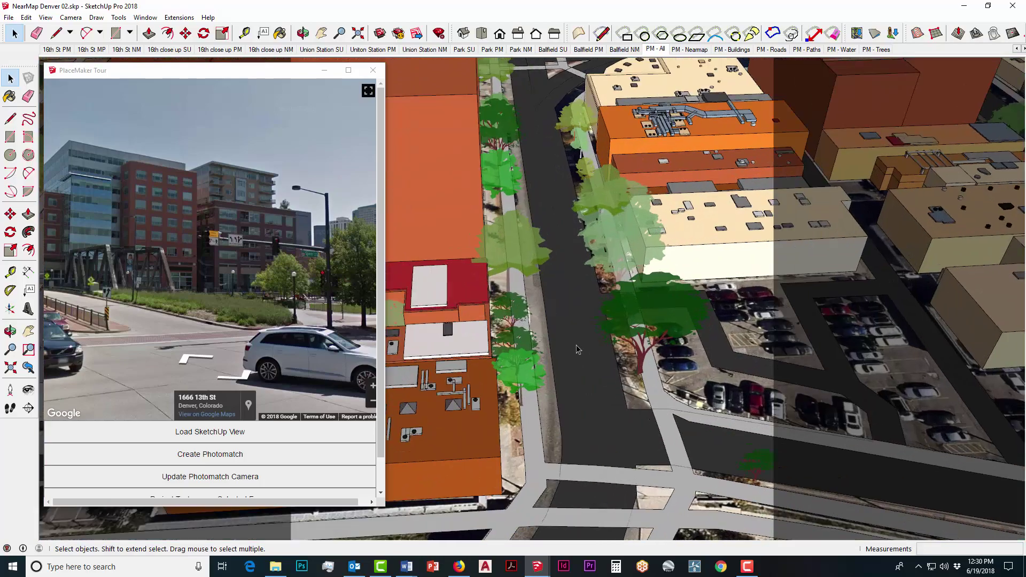
scroll(578, 350, up, 3)
middle_drag(568, 344, 550, 174)
scroll(559, 329, up, 5)
middle_drag(559, 329, 556, 332)
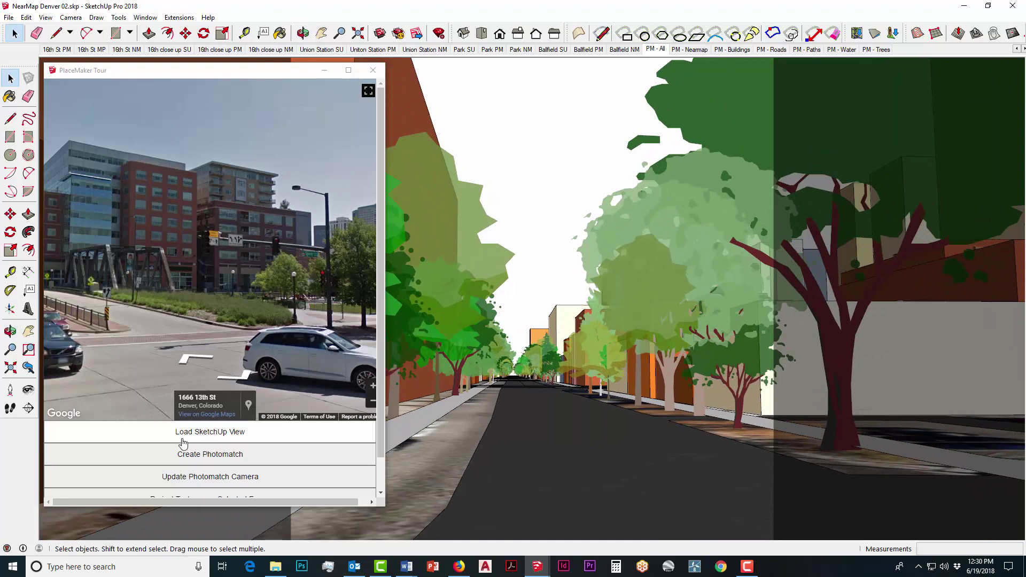
click(189, 439)
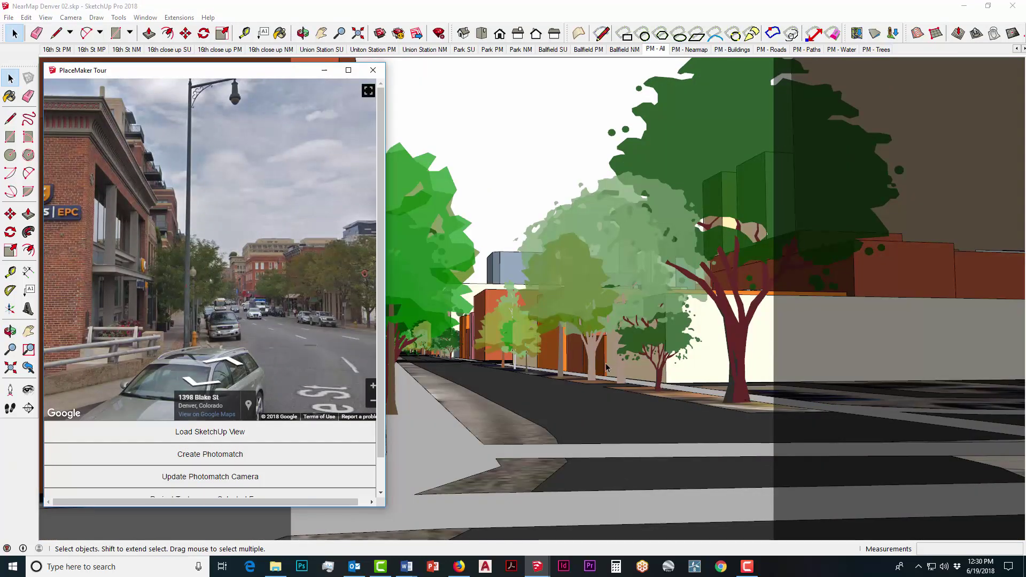
Resync to a down-street model angle and turn the panorama past the towers to the river and bridge.
middle_drag(682, 375, 576, 376)
click(313, 433)
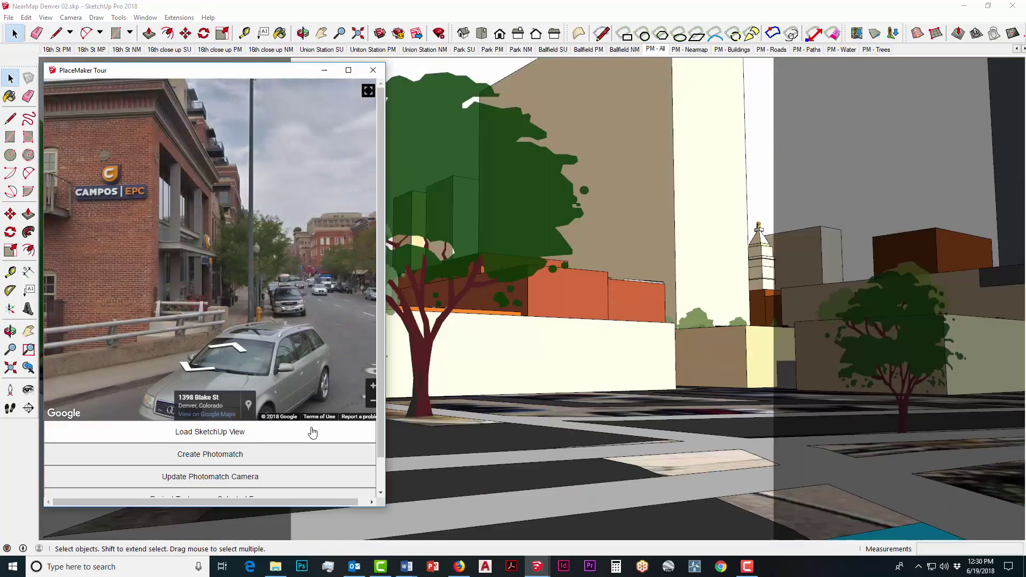
mouse_move(317, 288)
mouse_down()
mouse_move(355, 289)
mouse_move(252, 250)
mouse_move(262, 260)
mouse_up()
mouse_move(270, 337)
mouse_down()
mouse_move(243, 359)
mouse_move(218, 346)
mouse_up()
drag(291, 353, 281, 287)
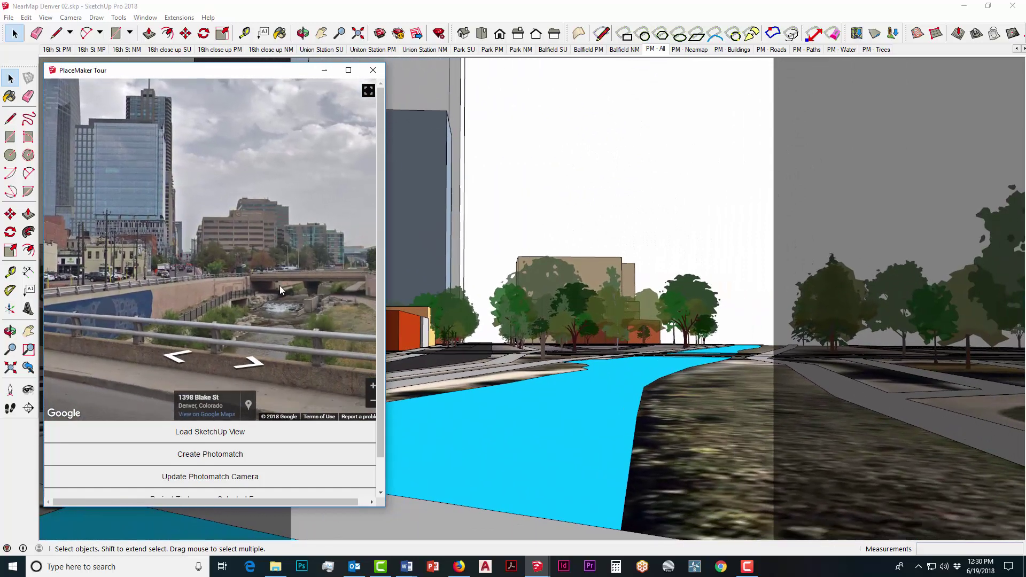
Widen the Tour window, step forward along Blake St, and face down Blake St toward downtown.
drag(386, 356, 432, 371)
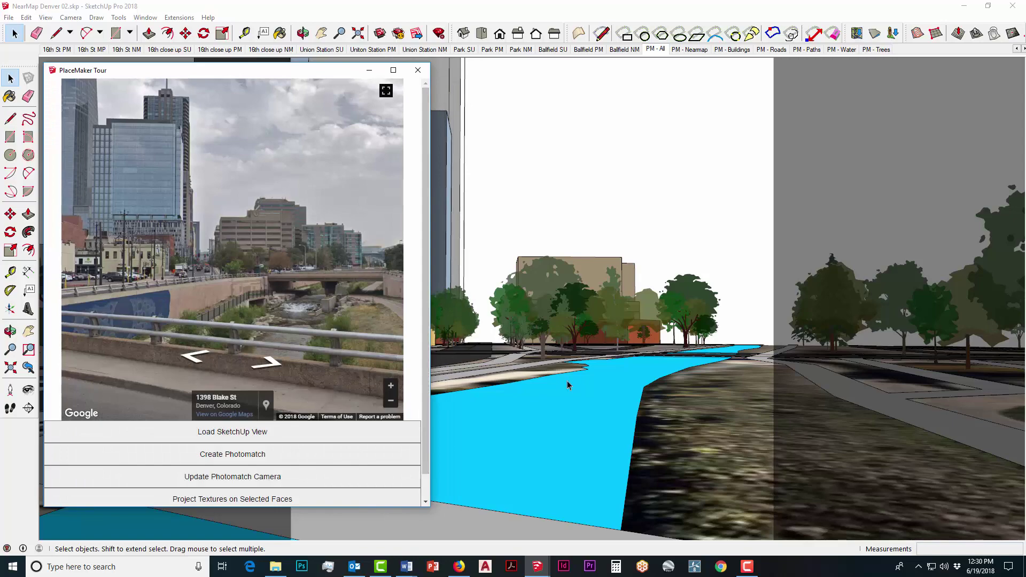
click(303, 333)
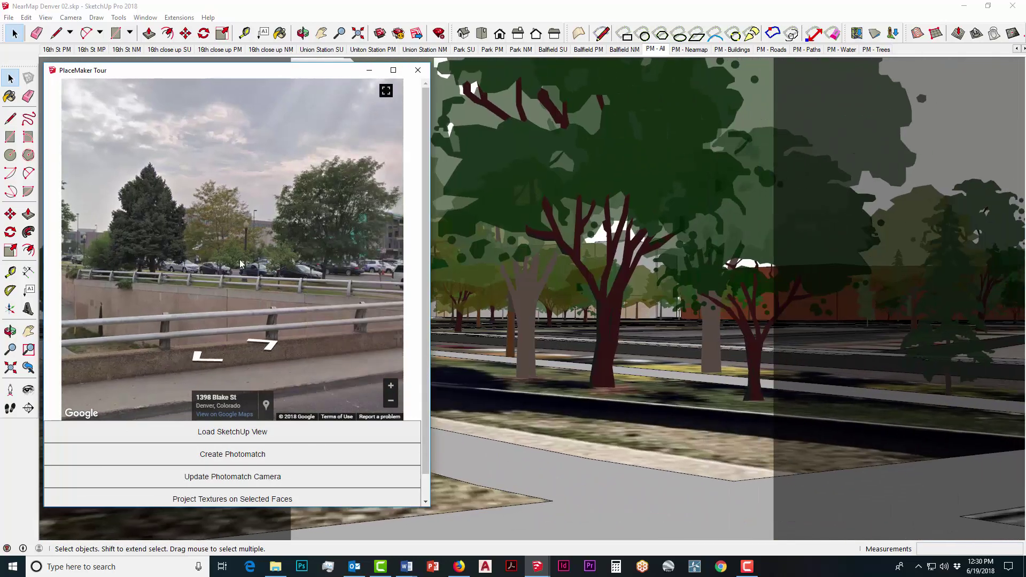
mouse_move(241, 263)
mouse_down()
mouse_move(147, 274)
mouse_move(188, 244)
mouse_move(289, 281)
mouse_move(337, 276)
mouse_move(314, 282)
mouse_move(287, 228)
mouse_move(175, 249)
mouse_move(200, 282)
mouse_up()
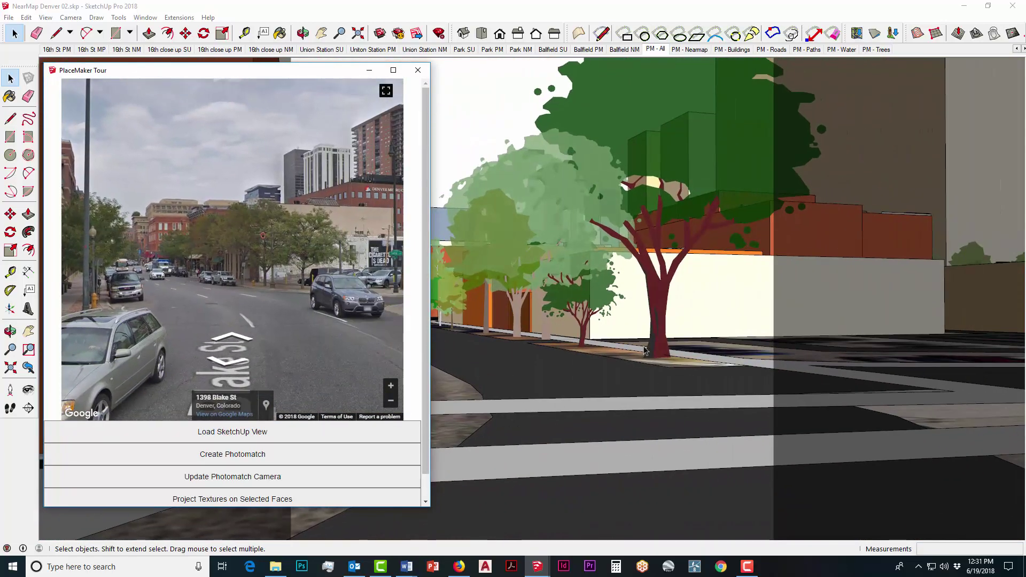
Orbit and zoom the model camera to a level view of the ballpark's stadium wall and trees.
middle_drag(642, 348, 615, 377)
scroll(591, 407, down, 6)
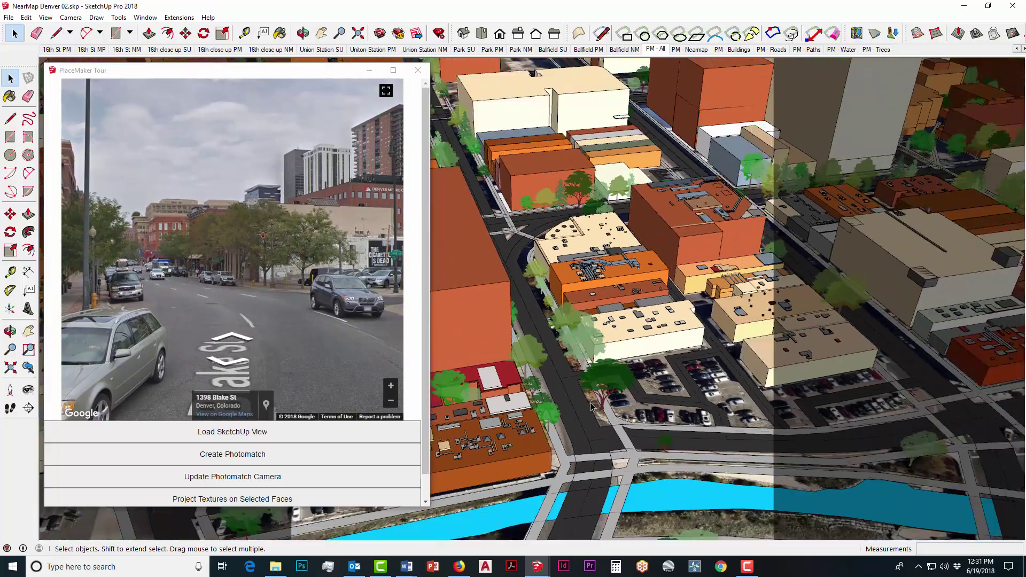
scroll(591, 407, down, 10)
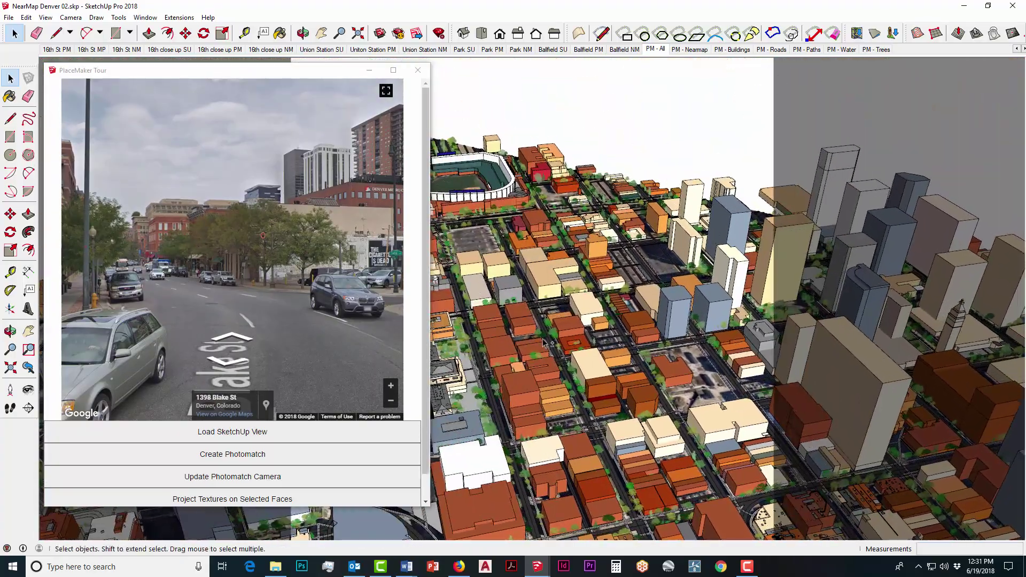
scroll(544, 342, down, 5)
scroll(593, 393, up, 10)
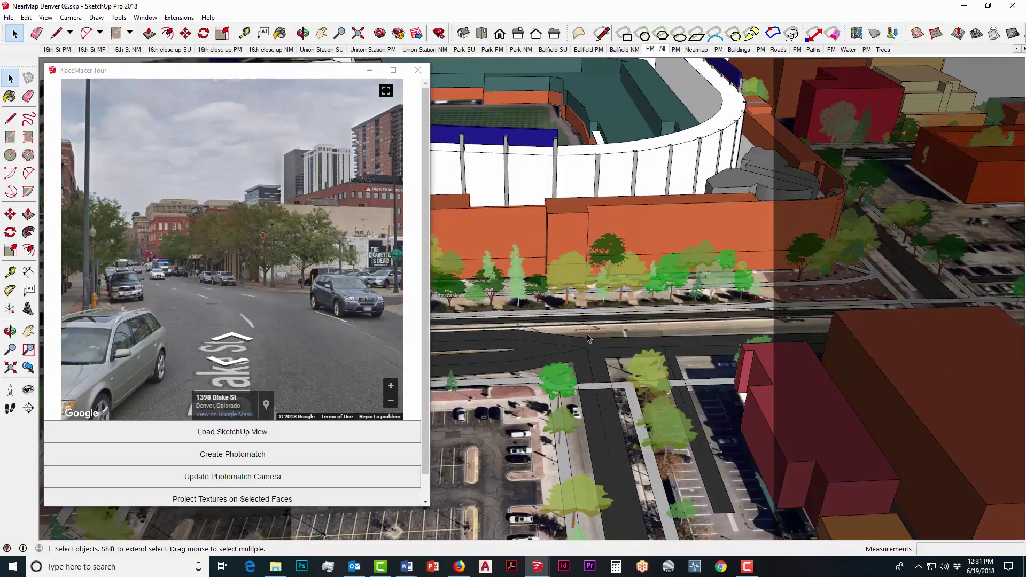
middle_drag(588, 338, 625, 350)
middle_drag(671, 491, 654, 443)
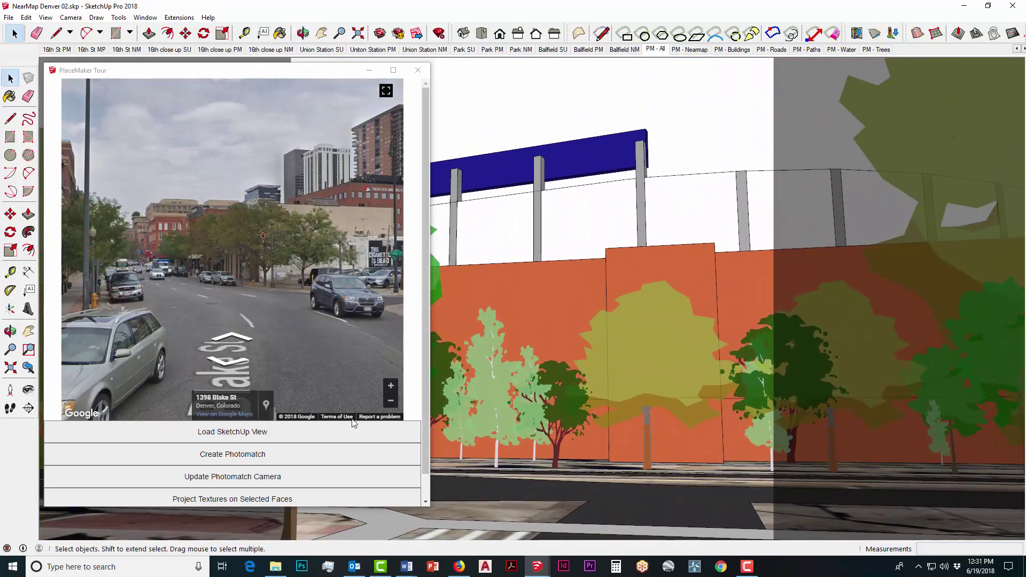
click(278, 432)
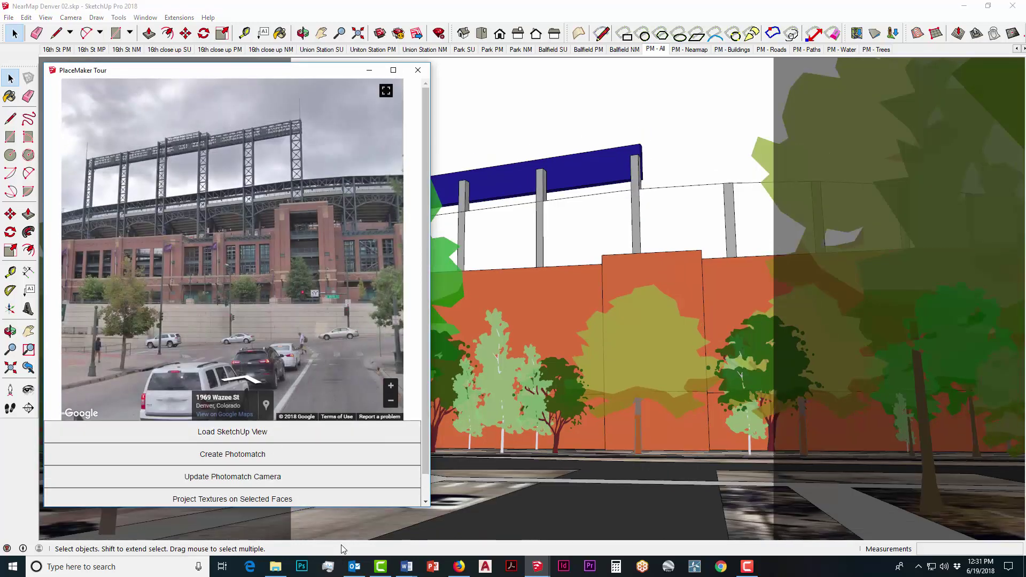
mouse_move(153, 331)
mouse_down()
mouse_move(270, 314)
mouse_move(262, 406)
mouse_move(256, 113)
mouse_move(256, 154)
mouse_up()
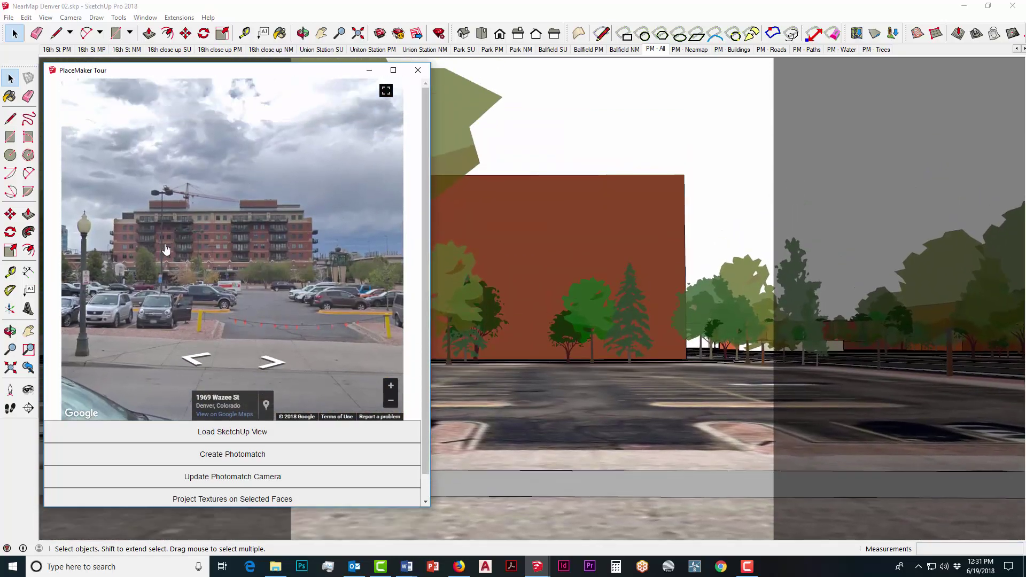
mouse_move(170, 249)
mouse_down()
mouse_move(207, 306)
mouse_move(320, 312)
mouse_move(194, 303)
mouse_move(335, 289)
mouse_move(296, 338)
mouse_up()
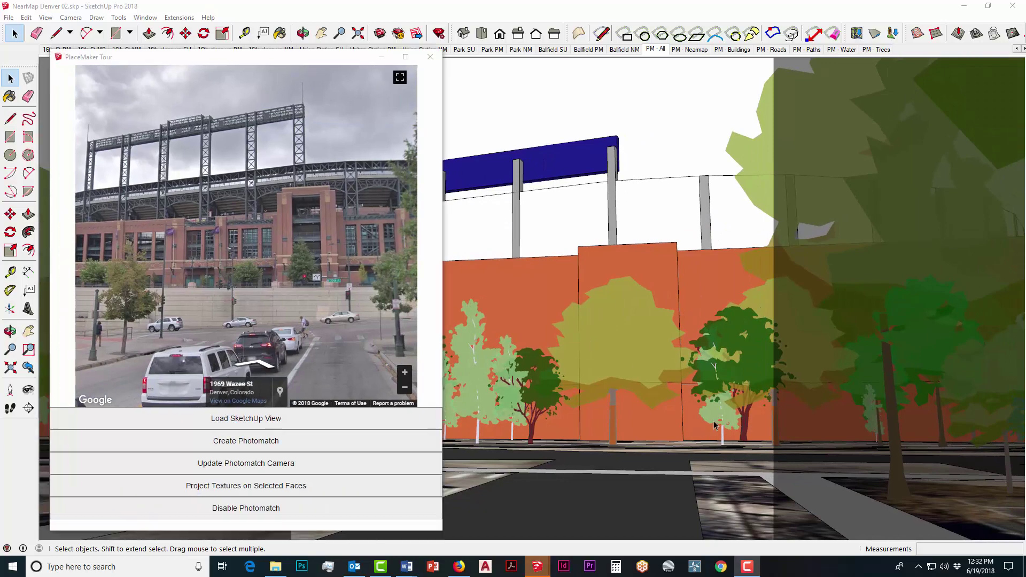
scroll(634, 386, down, 10)
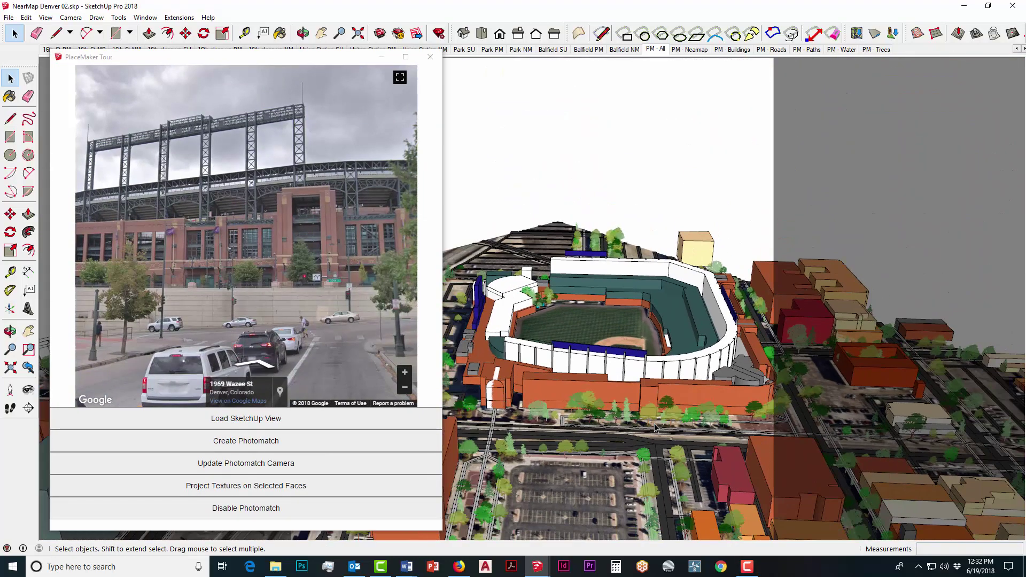
mouse_move(656, 427)
middle_down()
mouse_move(700, 404)
mouse_move(679, 363)
mouse_move(607, 323)
mouse_move(629, 316)
mouse_move(437, 154)
mouse_move(600, 195)
mouse_move(598, 178)
middle_up()
scroll(711, 398, up, 5)
scroll(623, 290, up, 5)
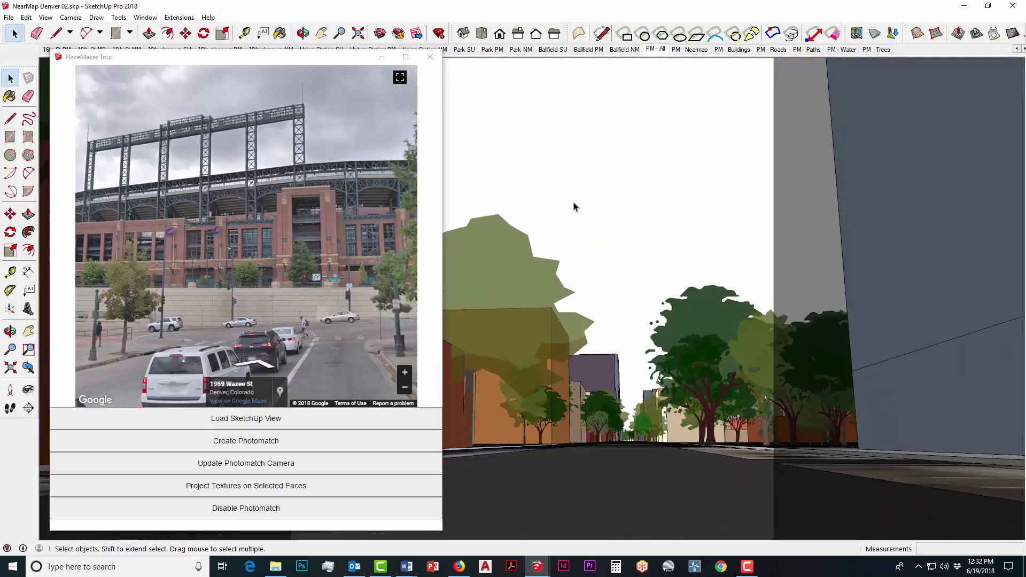
click(294, 421)
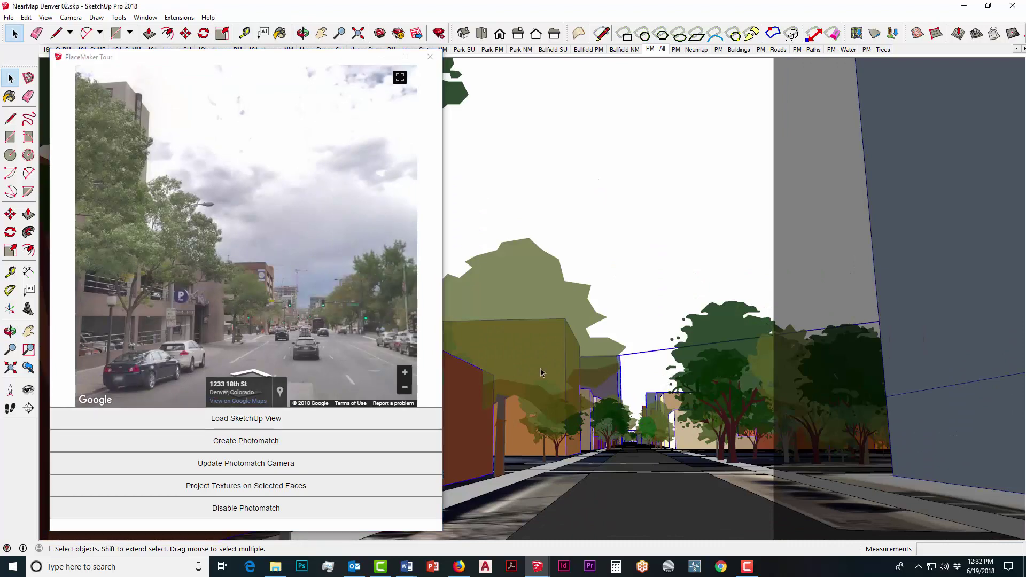
Tilt the panorama up to the glass tower's top, then back down 18th St toward Lawrence St.
mouse_move(411, 342)
mouse_down()
mouse_move(165, 284)
mouse_move(107, 403)
mouse_up()
mouse_move(94, 445)
mouse_down()
mouse_move(134, 326)
mouse_move(207, 346)
mouse_move(297, 280)
mouse_move(363, 321)
mouse_move(466, 412)
mouse_move(323, 267)
mouse_move(357, 259)
mouse_move(284, 229)
mouse_move(452, 282)
mouse_move(438, 314)
mouse_move(292, 188)
mouse_up()
drag(328, 220, 288, 220)
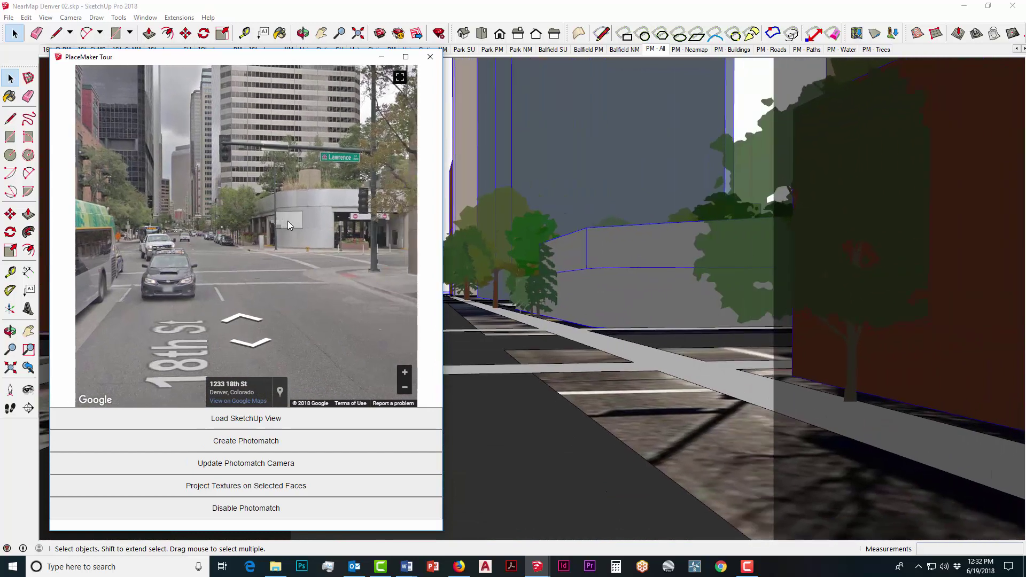